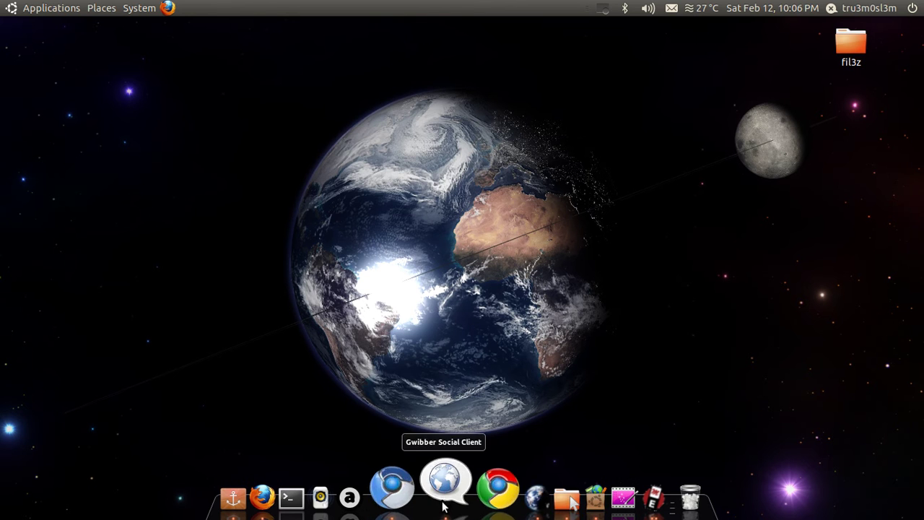
pyautogui.click(560, 471)
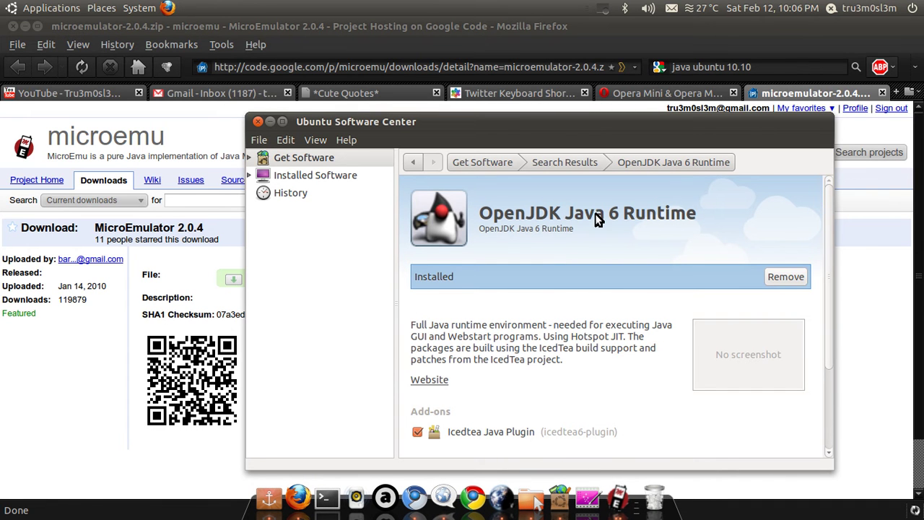
pyautogui.click(286, 140)
pyautogui.click(328, 315)
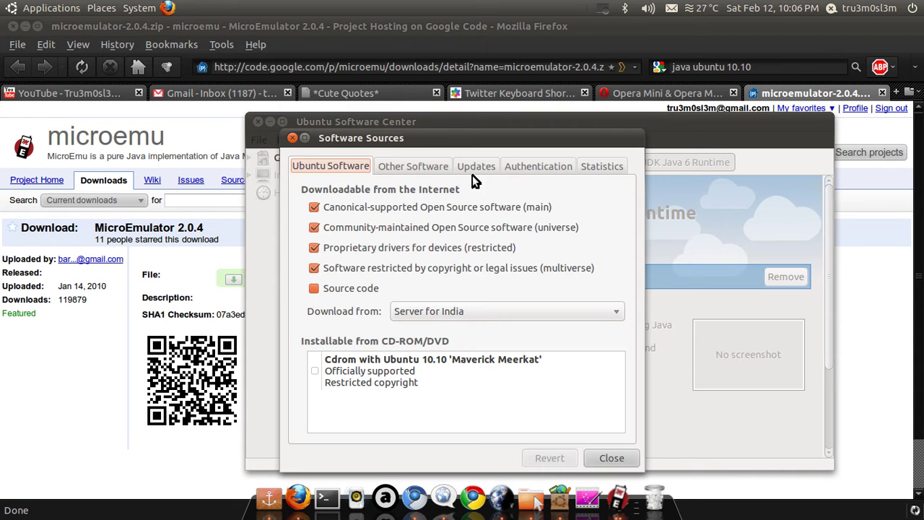
pyautogui.click(415, 168)
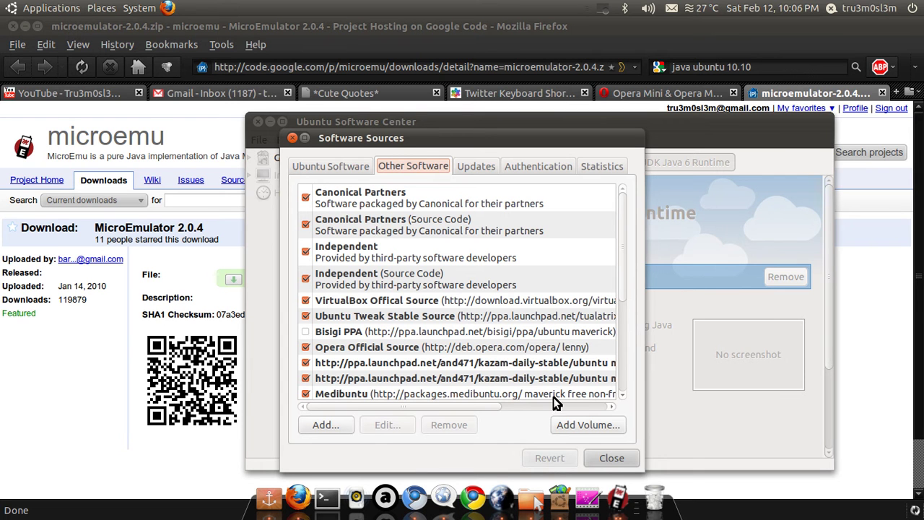
pyautogui.click(605, 457)
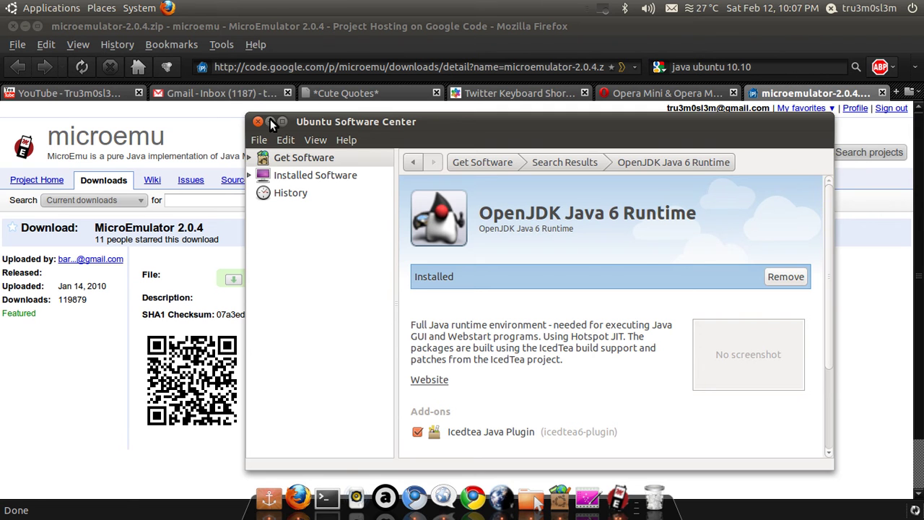
# Minimize Software Center and download microemulator-2.0.4.zip from the Firefox page.
pyautogui.click(270, 120)
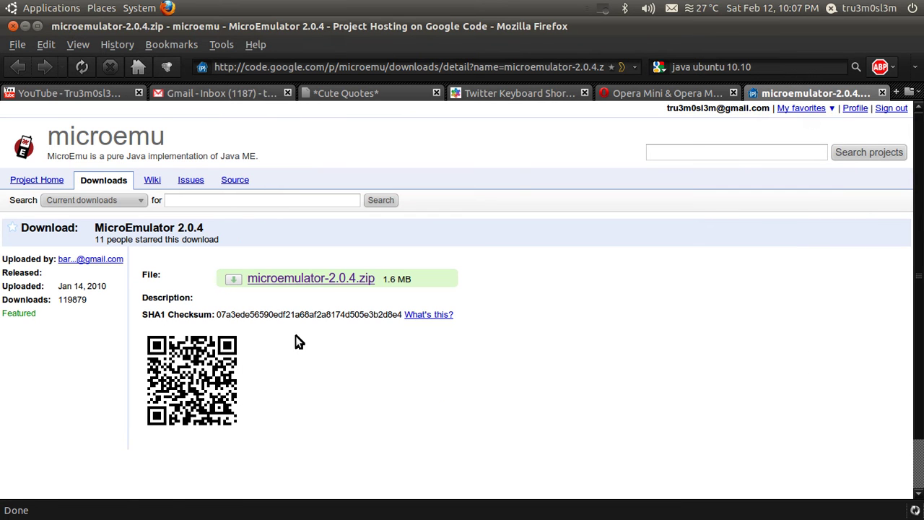
pyautogui.click(313, 280)
# Run microemulator.jar from the microemulator-2.0.4 folder with OpenJDK Java 6 Runtime.
pyautogui.moveTo(469, 498)
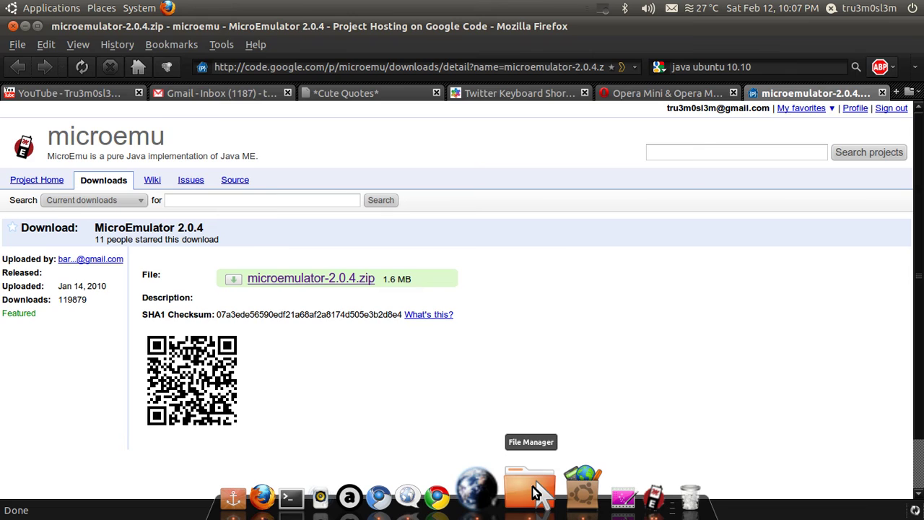
pyautogui.click(518, 493)
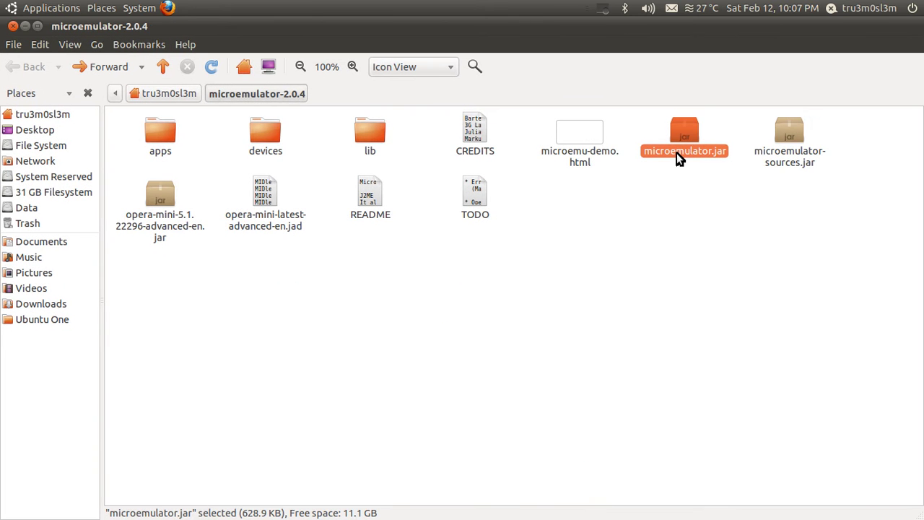
pyautogui.rightClick(685, 130)
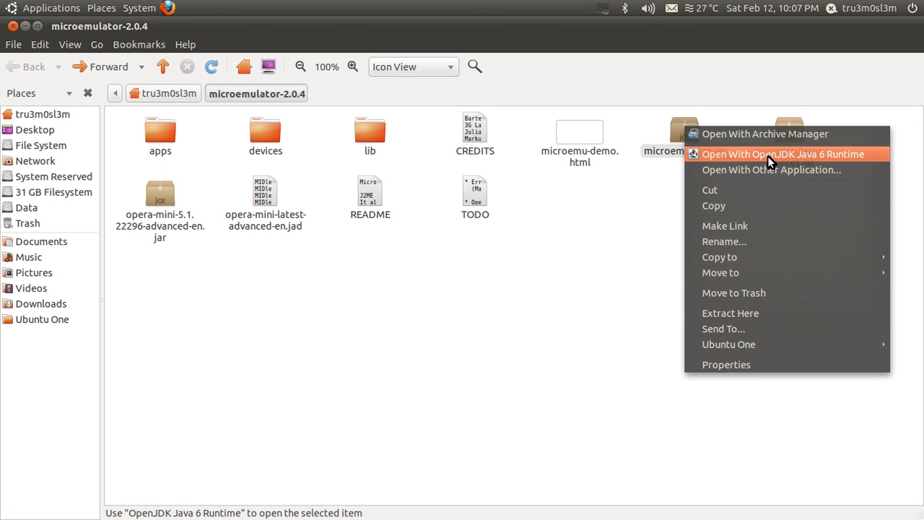
pyautogui.click(580, 324)
pyautogui.moveTo(589, 506)
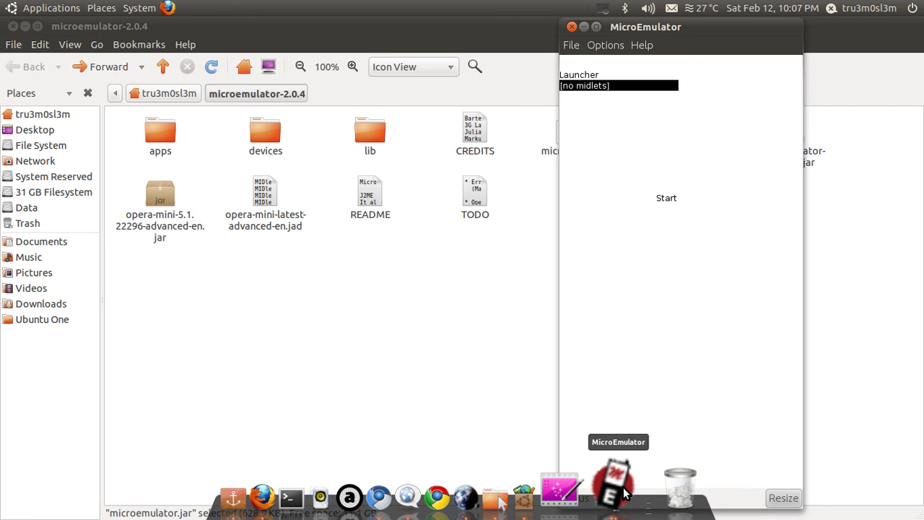
# Close the duplicate emulator window, move the other right, and choose File > Open MIDlet File.
pyautogui.click(572, 26)
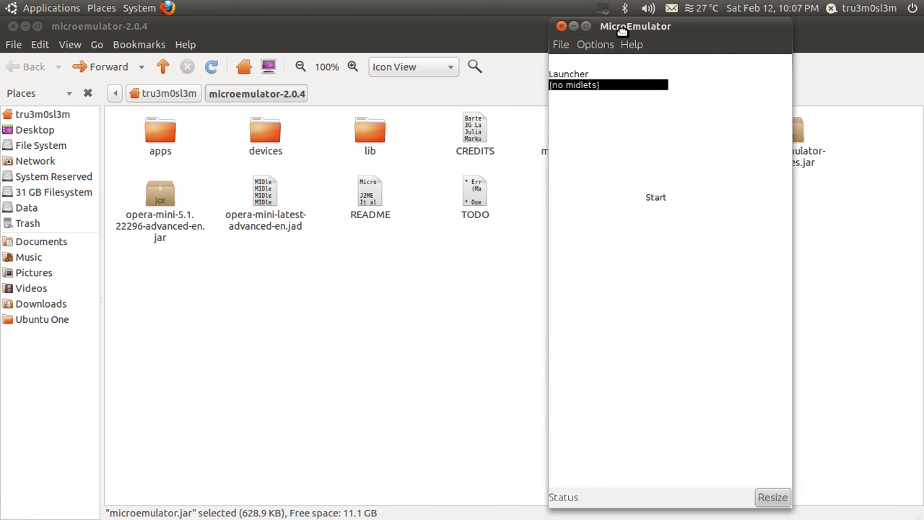
pyautogui.moveTo(622, 26); pyautogui.dragTo(589, 32)
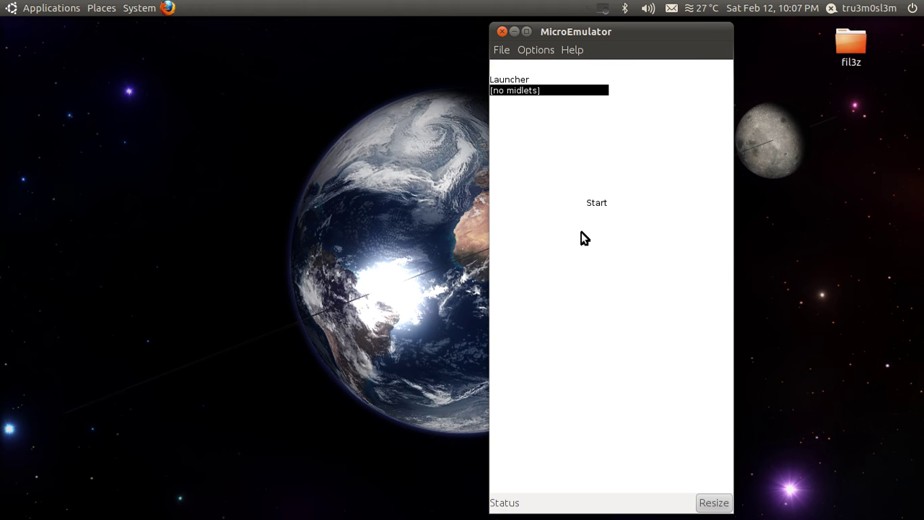
pyautogui.click(510, 51)
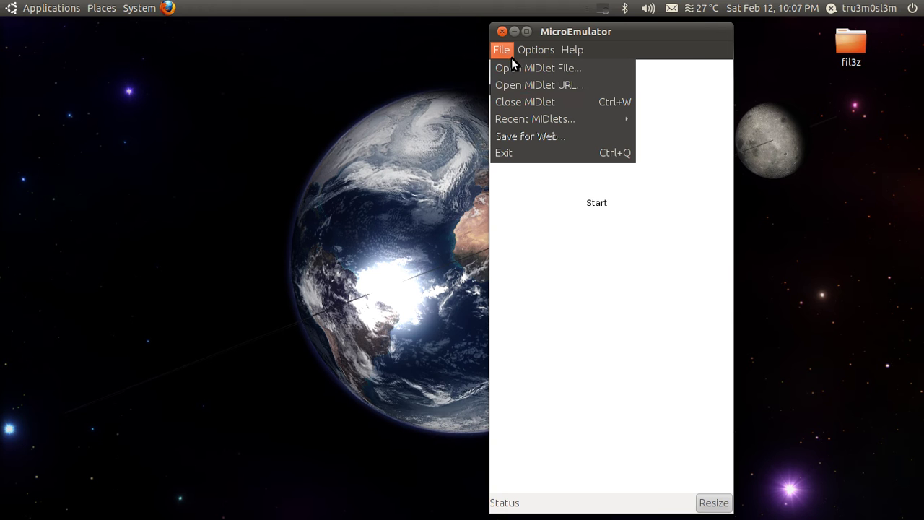
pyautogui.click(513, 73)
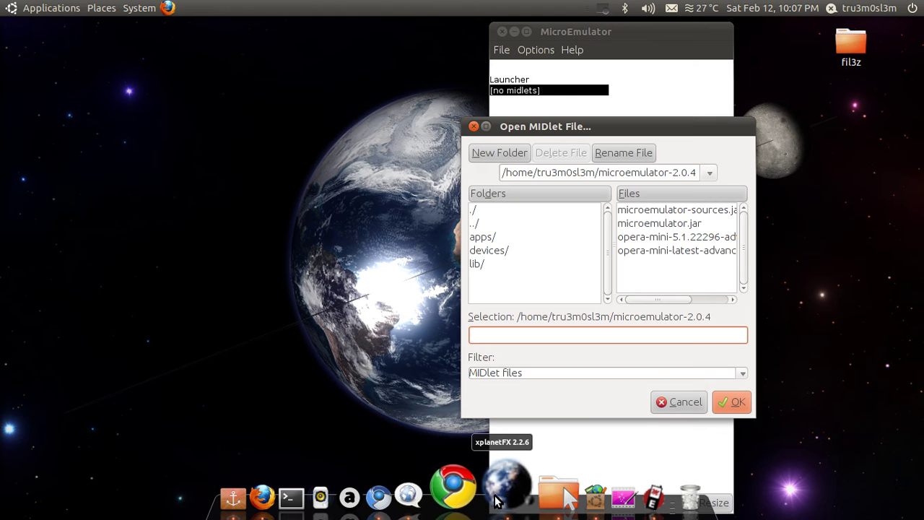
# Download opera-mini-latest-advanced-en.jad from the Opera Mini tab, then minimize Firefox and clear the selection.
pyautogui.click(308, 487)
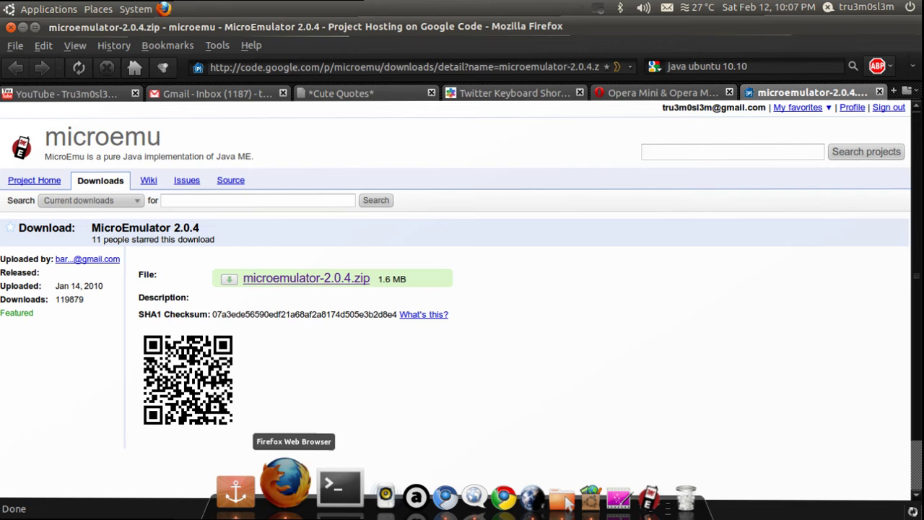
pyautogui.click(639, 98)
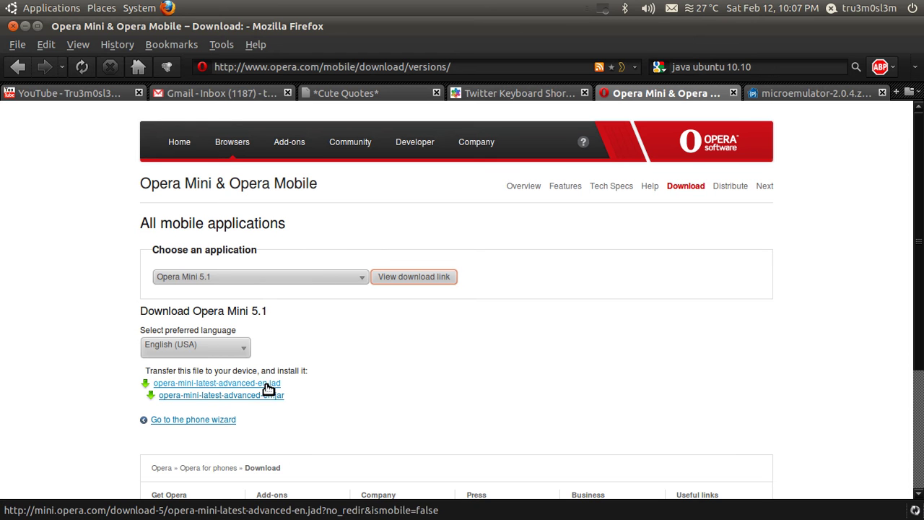
pyautogui.click(261, 388)
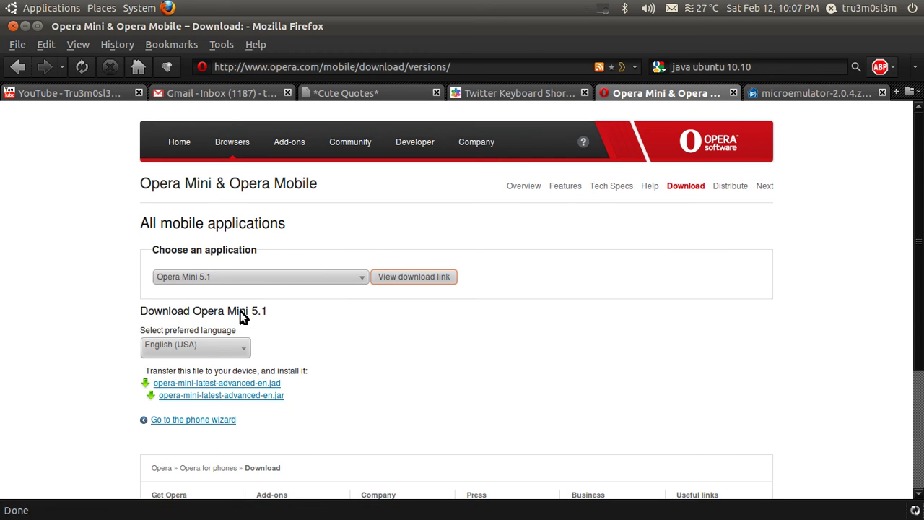
pyautogui.click(26, 27)
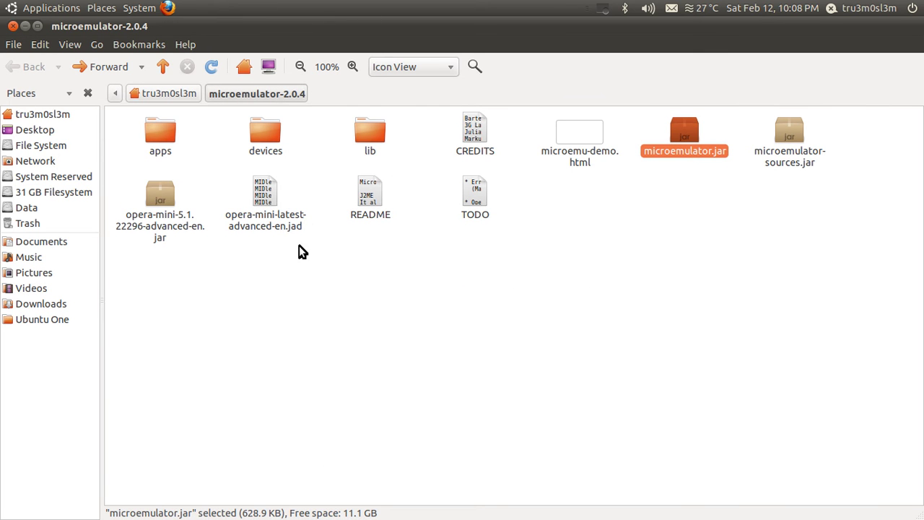
pyautogui.moveTo(302, 251); pyautogui.dragTo(398, 315)
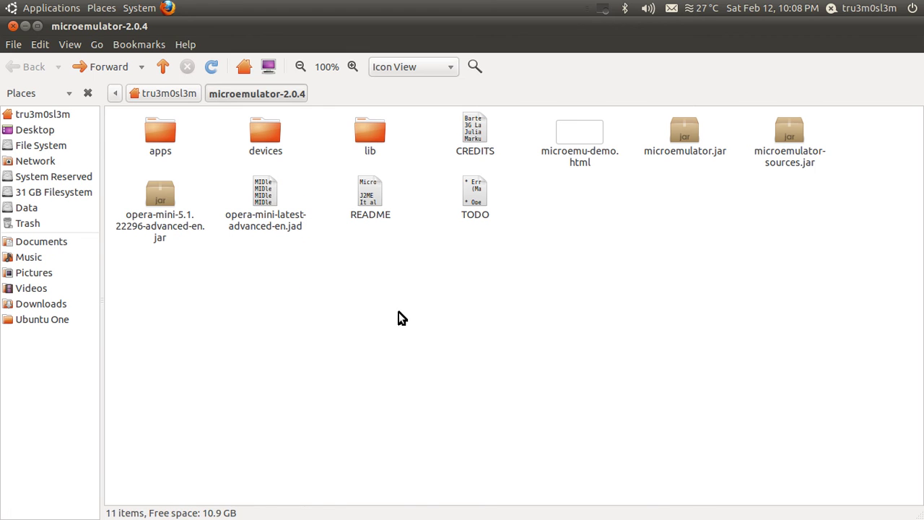
# Load opera-mini-5.1.22296-advanced-en.jar as the MIDlet in MicroEmulator.
pyautogui.click(614, 497)
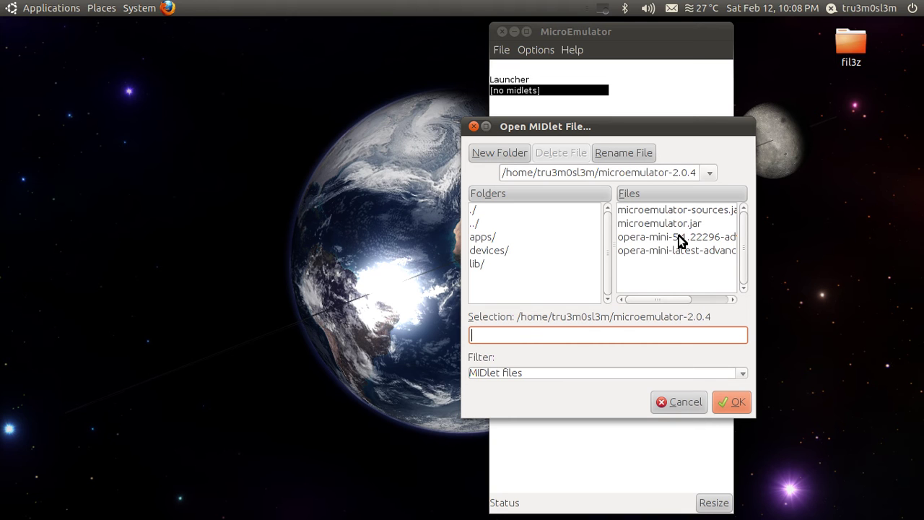
pyautogui.click(680, 238)
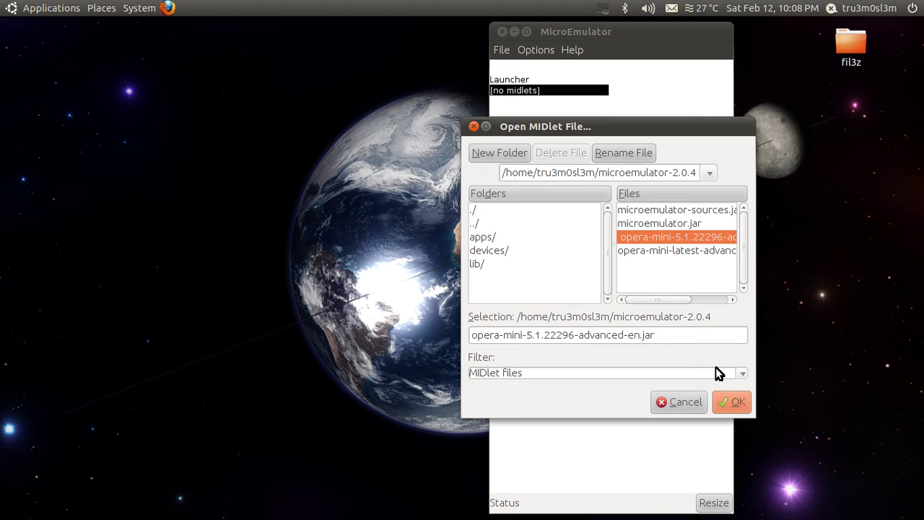
pyautogui.click(728, 401)
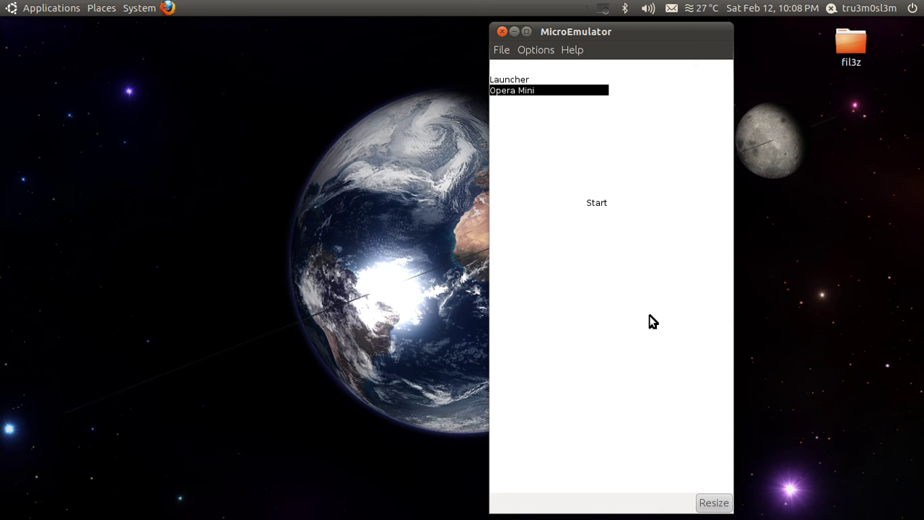
# Launch Opera Mini, visit its Settings, and open the YouTube channel from the speed dial.
pyautogui.press('Return')
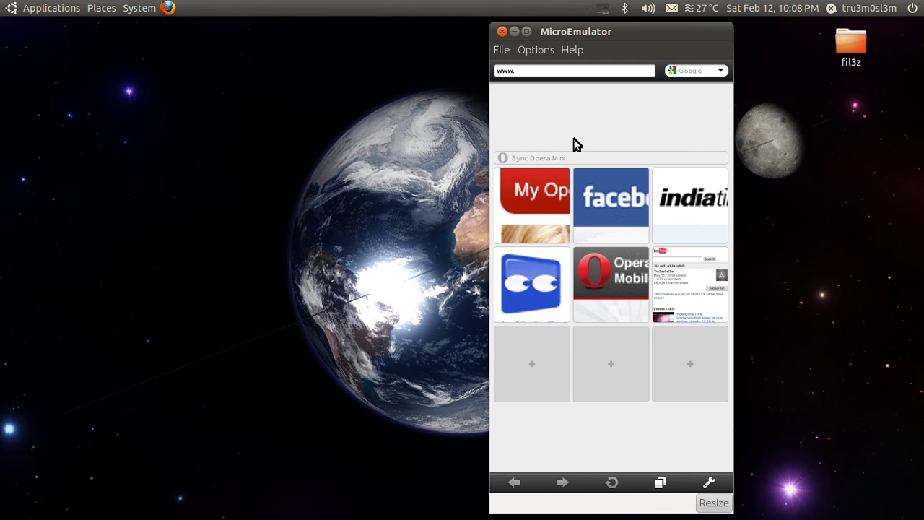
pyautogui.click(713, 482)
pyautogui.click(713, 482)
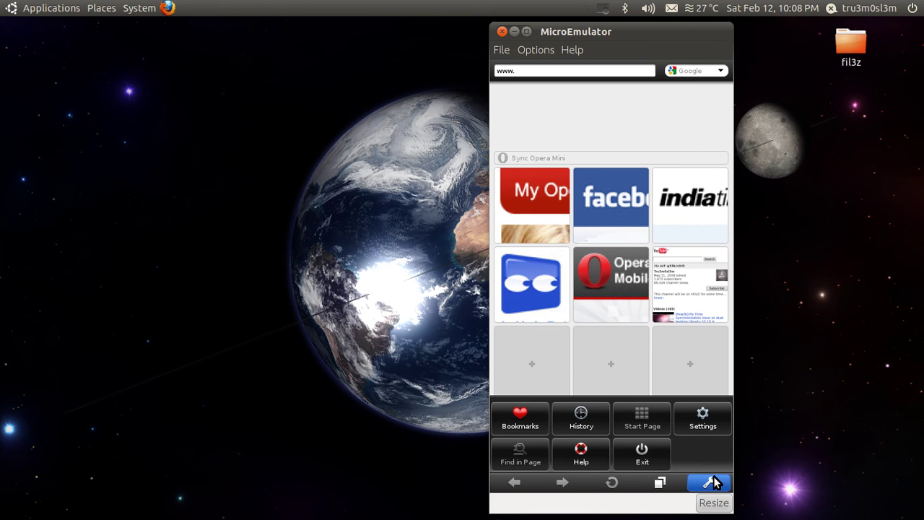
pyautogui.click(713, 482)
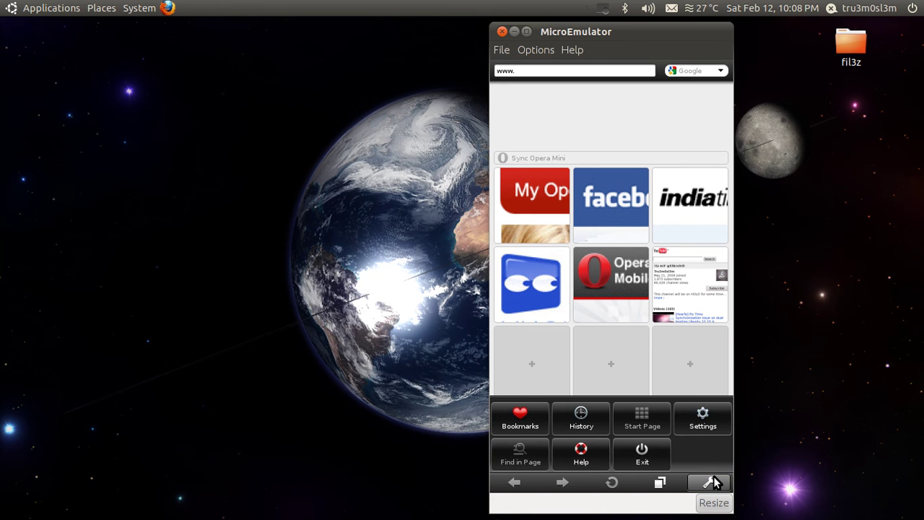
pyautogui.click(700, 416)
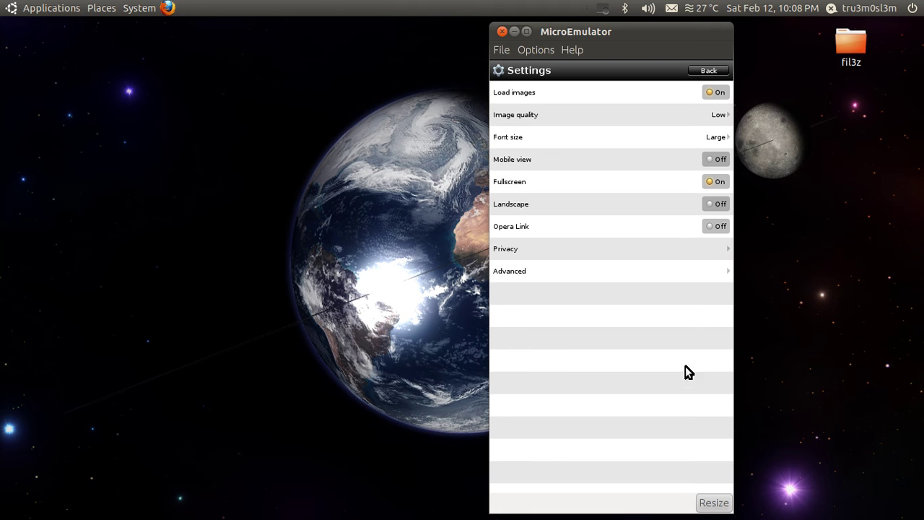
pyautogui.click(708, 72)
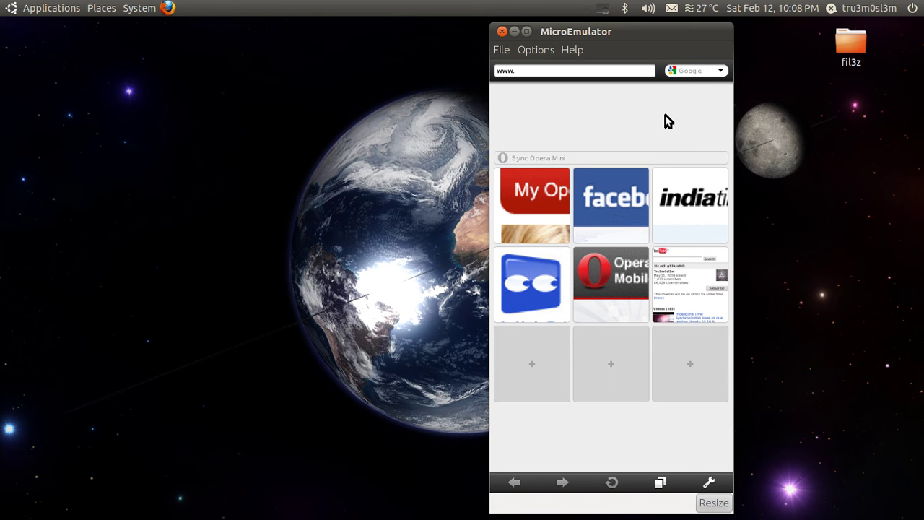
pyautogui.click(670, 293)
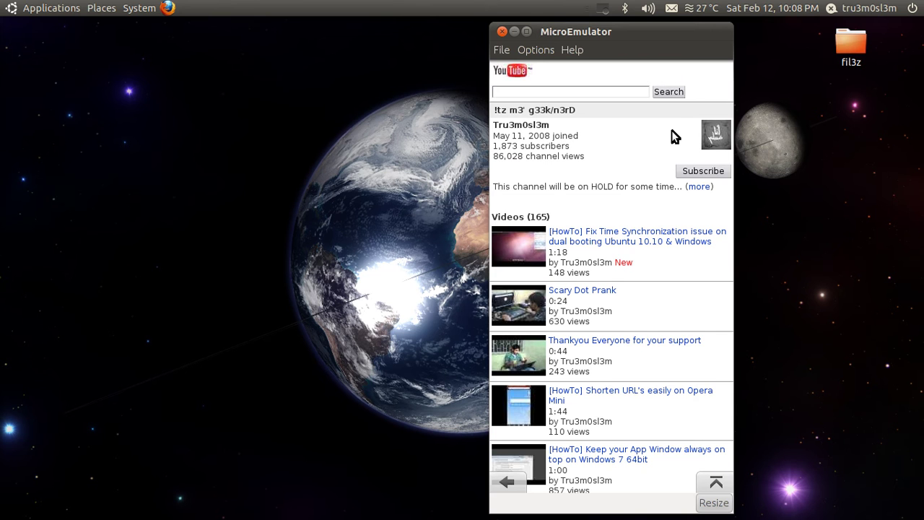
# Scroll to the mobile YouTube page footer and choose the Desktop version link.
pyautogui.press('Down')
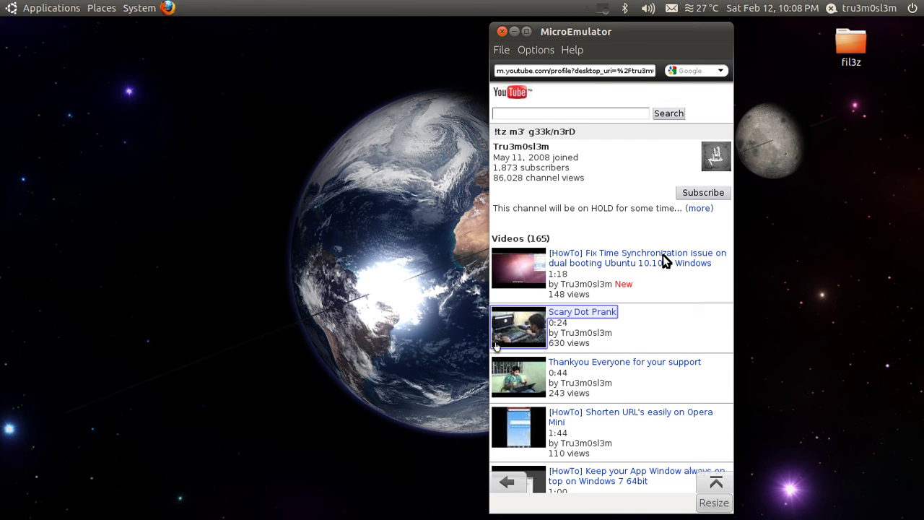
pyautogui.scroll(-1, 614, 358)
pyautogui.scroll(-10, 616, 345)
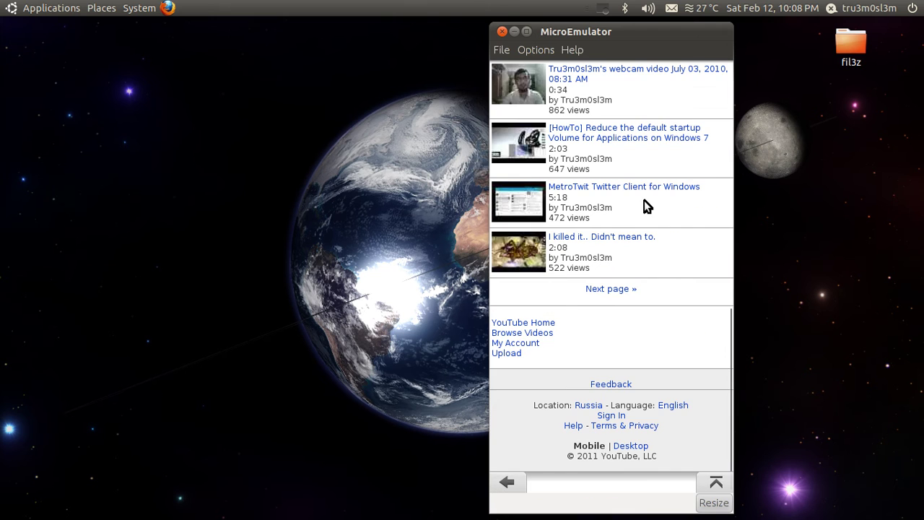
pyautogui.scroll(15, 643, 202)
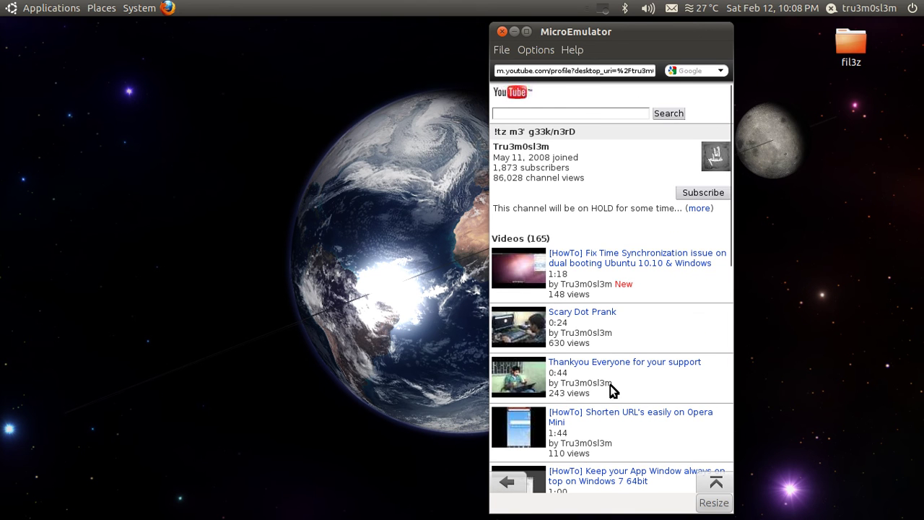
pyautogui.scroll(-10, 625, 381)
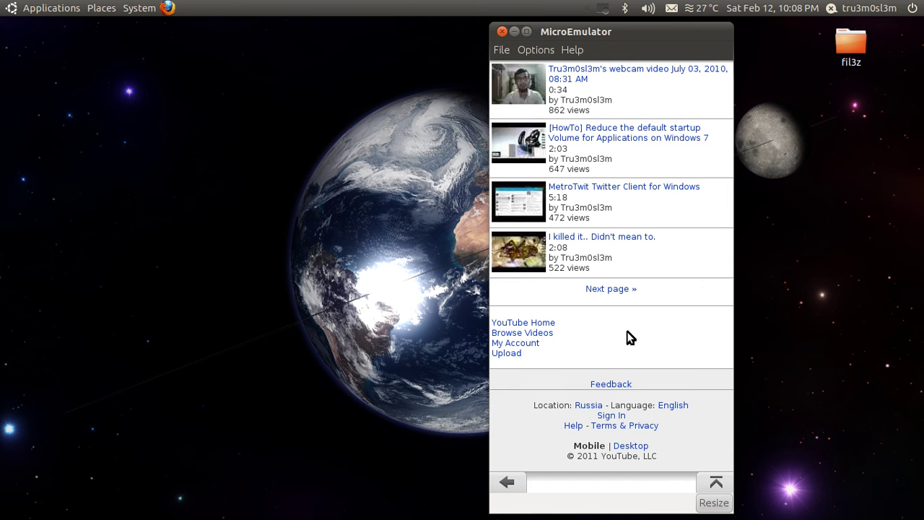
pyautogui.click(639, 445)
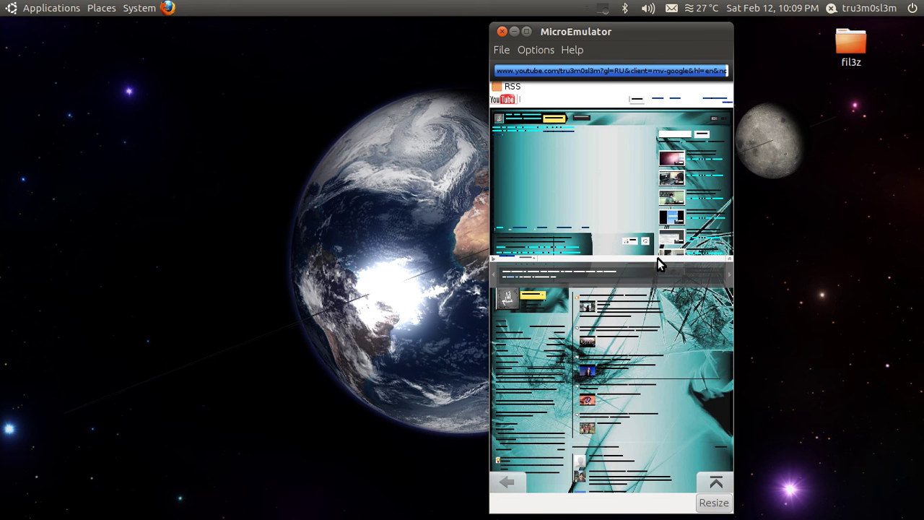
# Zoom in and out on the desktop channel page and test typing in the search field.
pyautogui.click(606, 205)
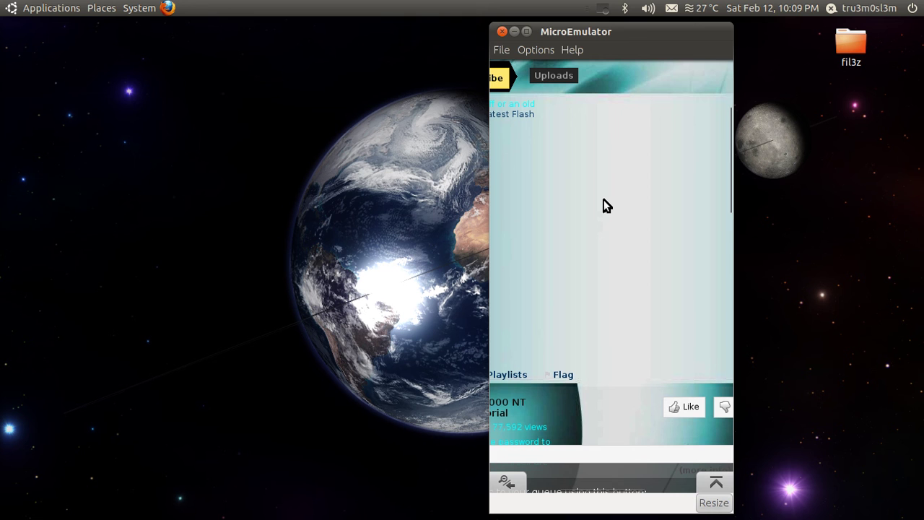
pyautogui.click(685, 220)
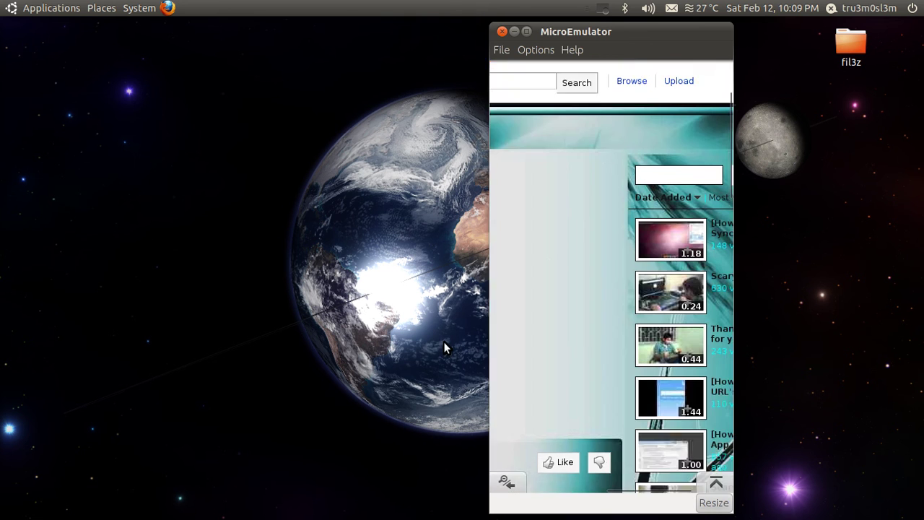
pyautogui.click(566, 202)
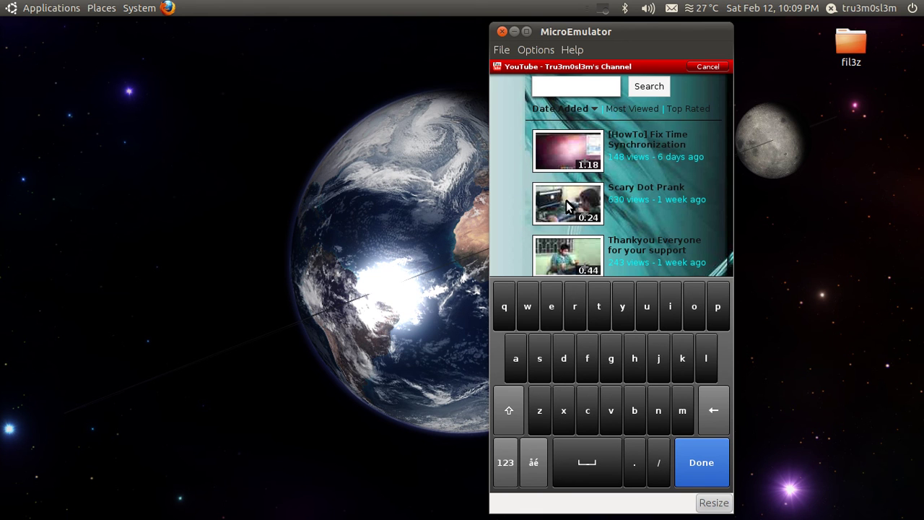
pyautogui.press('9')
pyautogui.press('9')
pyautogui.press('9')
pyautogui.press('9')
pyautogui.press('9')
pyautogui.press('BackSpace')
# Dismiss the on-screen keyboard and return to the top of the channel page.
pyautogui.click(705, 212)
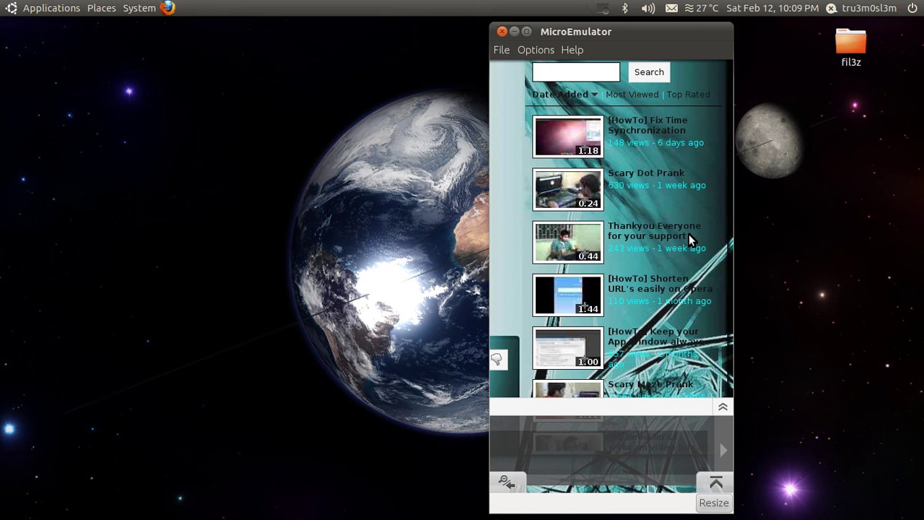
pyautogui.scroll(-2, 652, 281)
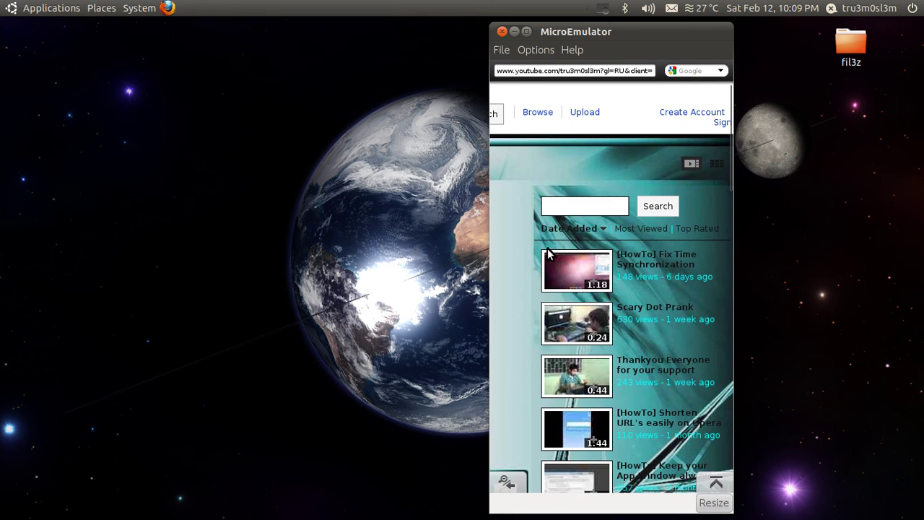
pyautogui.click(541, 221)
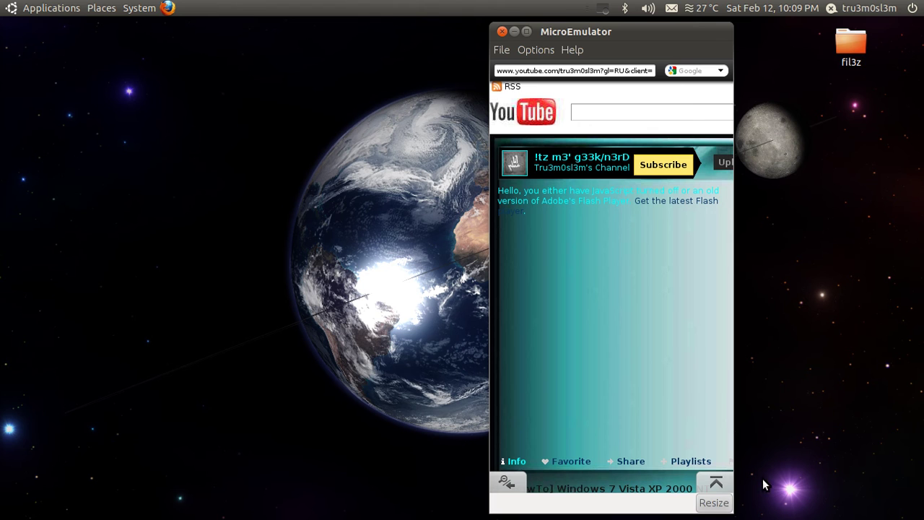
pyautogui.click(710, 485)
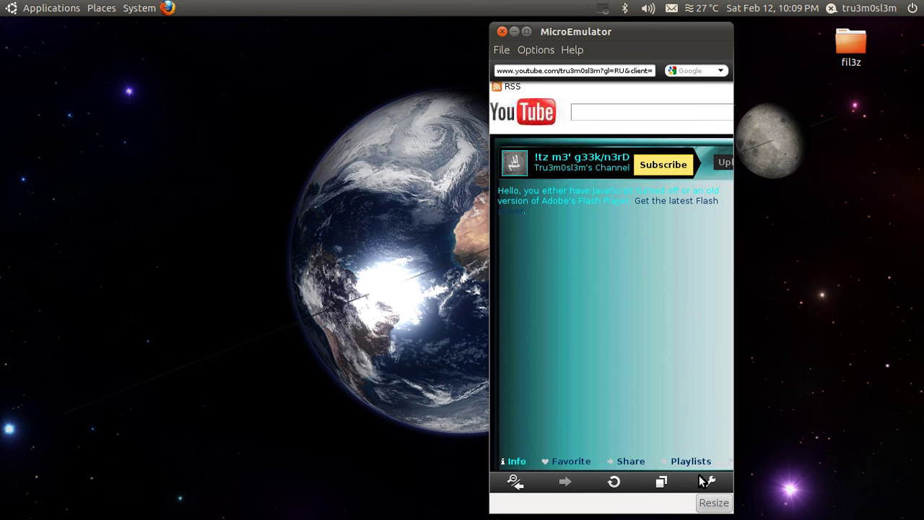
pyautogui.click(709, 483)
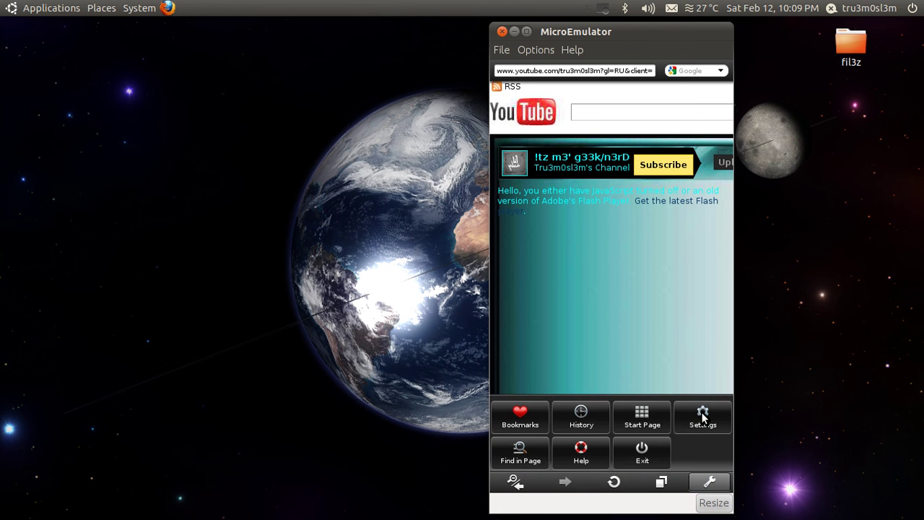
pyautogui.click(702, 415)
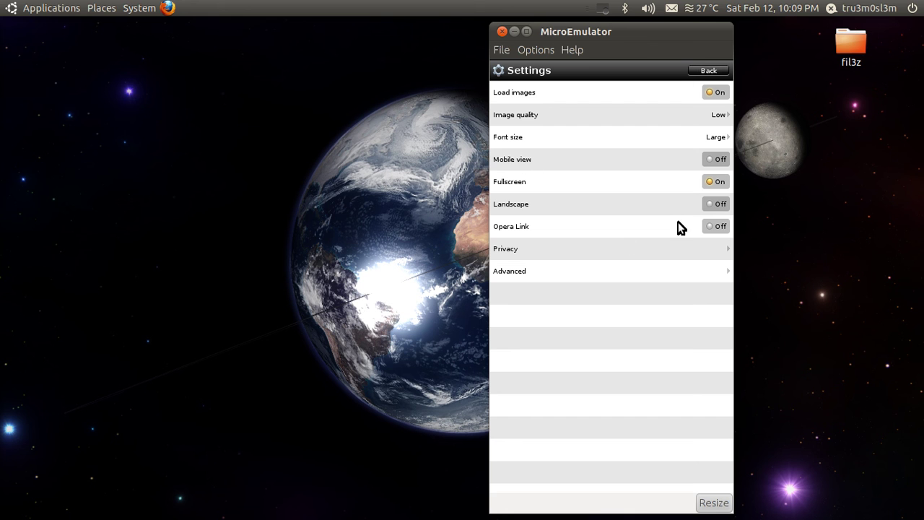
pyautogui.click(710, 70)
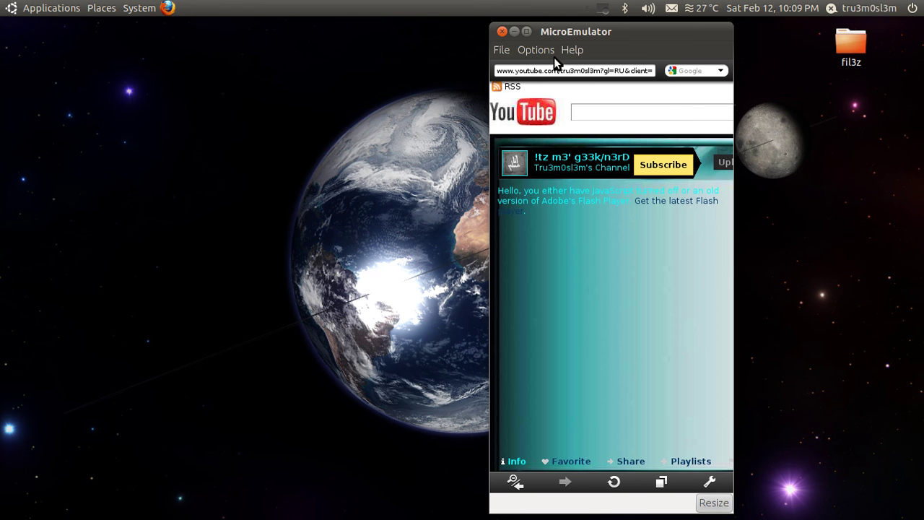
pyautogui.click(536, 50)
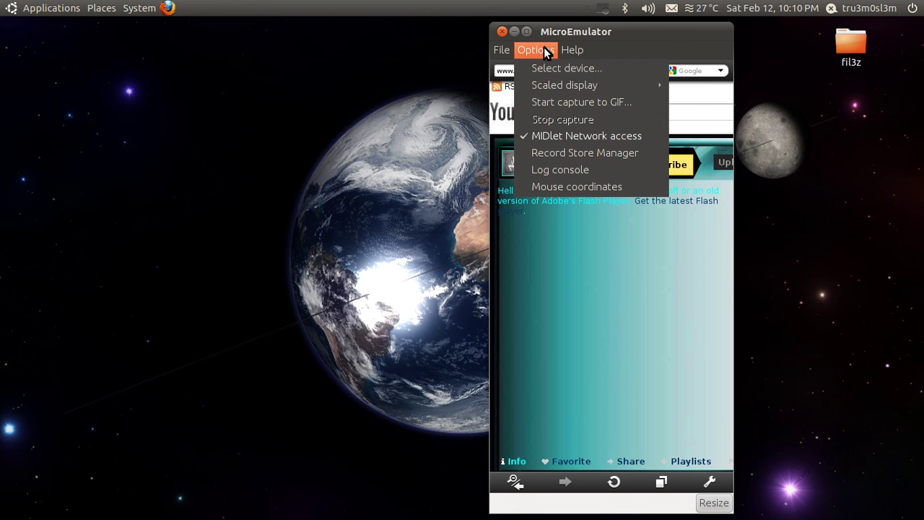
pyautogui.click(596, 67)
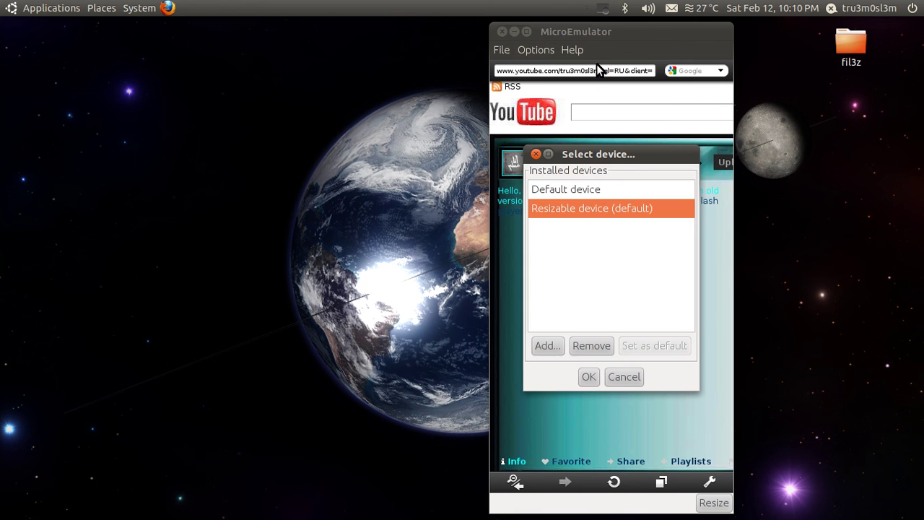
pyautogui.click(591, 190)
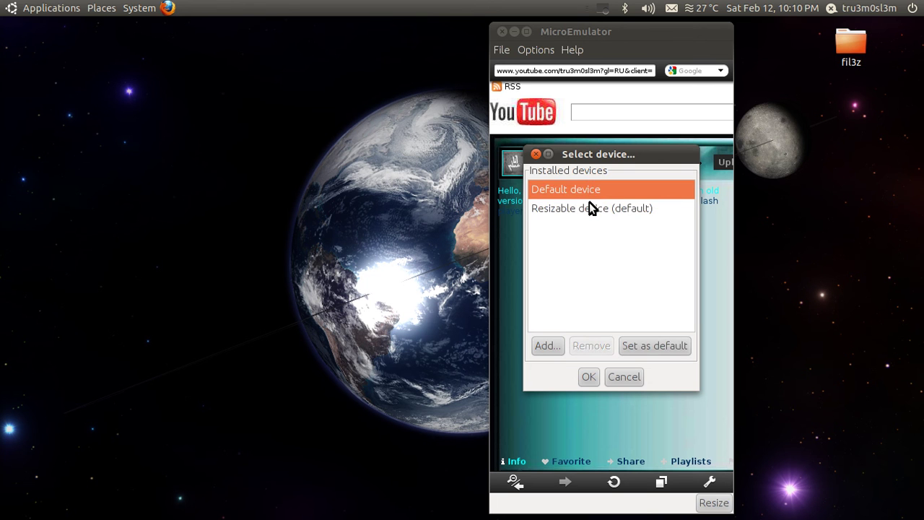
pyautogui.click(589, 208)
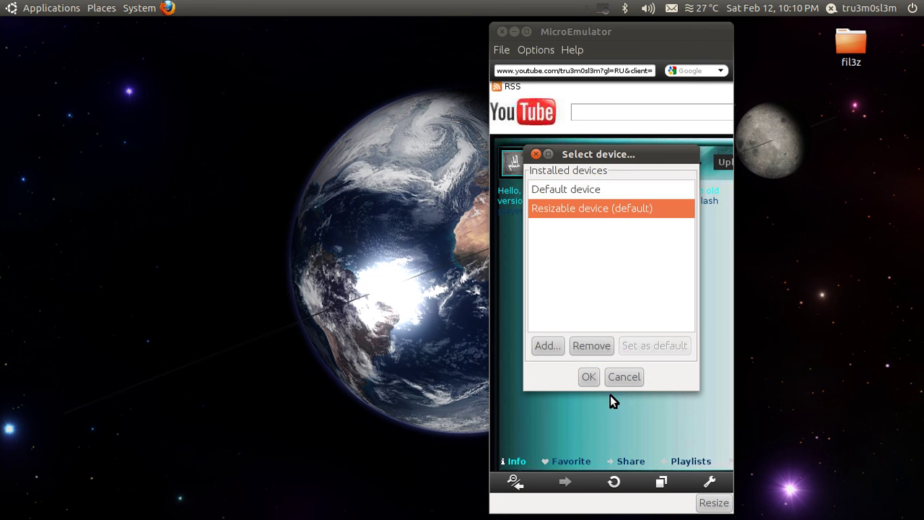
pyautogui.click(620, 378)
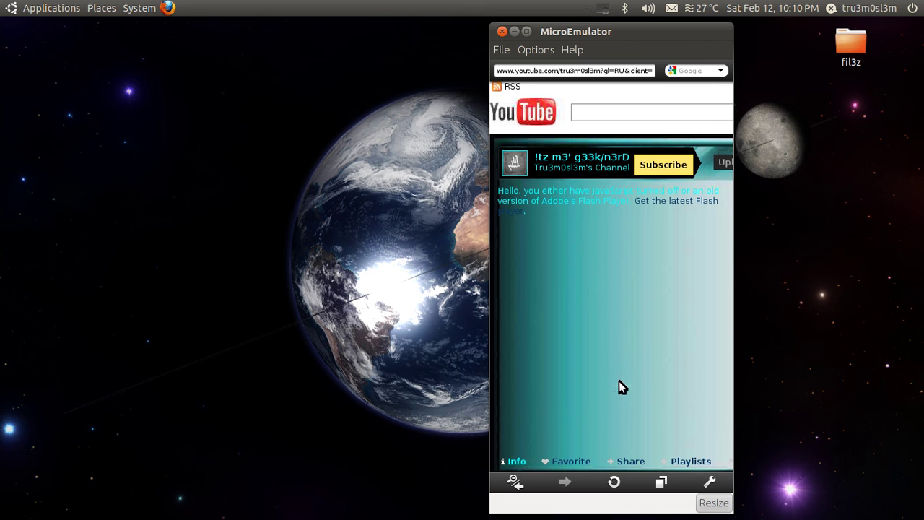
pyautogui.click(711, 503)
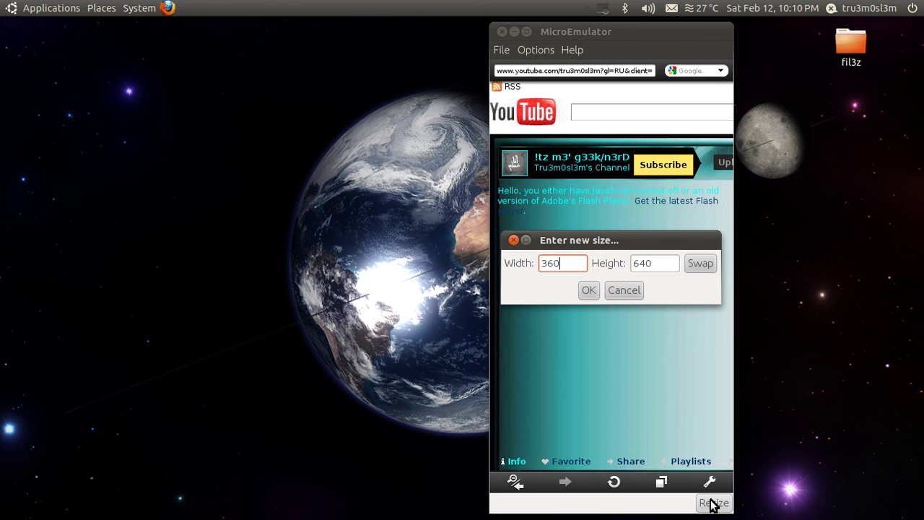
pyautogui.click(620, 289)
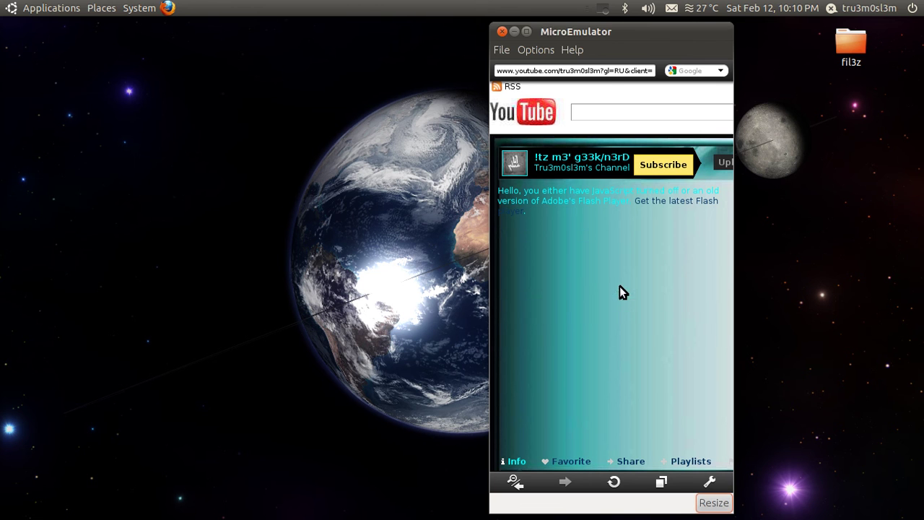
# Maximize the emulator to a 1366 by 658 screen and scroll through the desktop channel page.
pyautogui.doubleClick(582, 34)
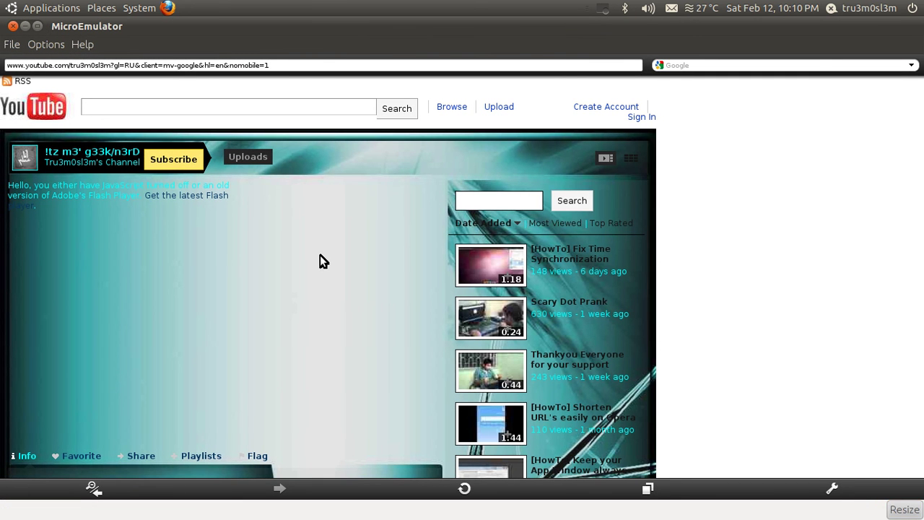
pyautogui.scroll(-5, 319, 259)
pyautogui.scroll(-11, 431, 322)
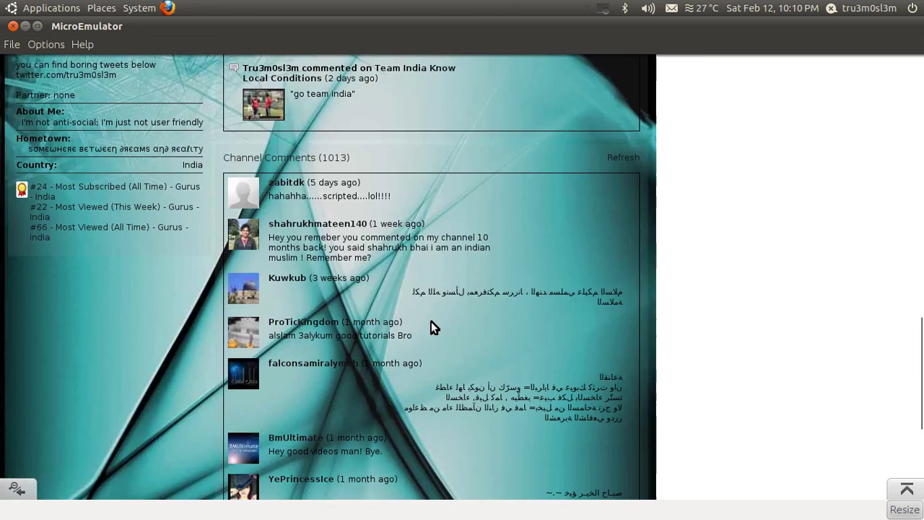
pyautogui.scroll(1, 367, 366)
pyautogui.scroll(15, 367, 366)
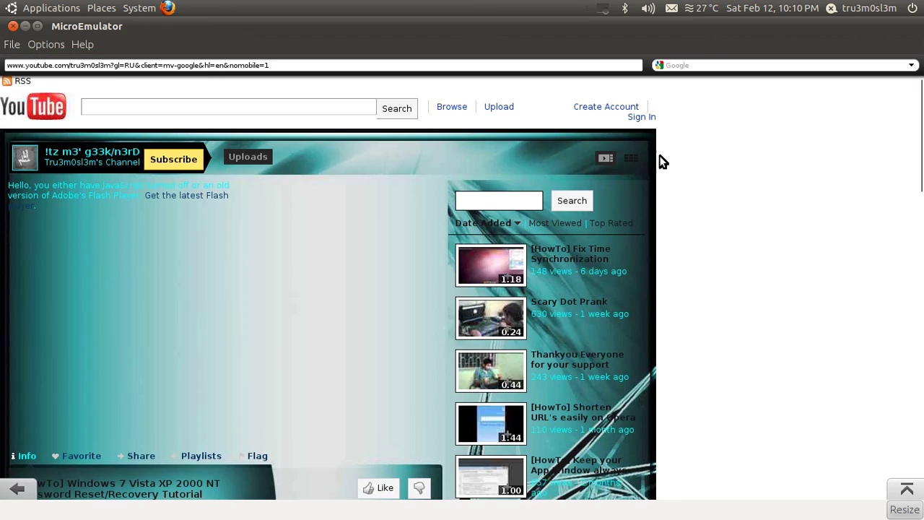
pyautogui.click(604, 11)
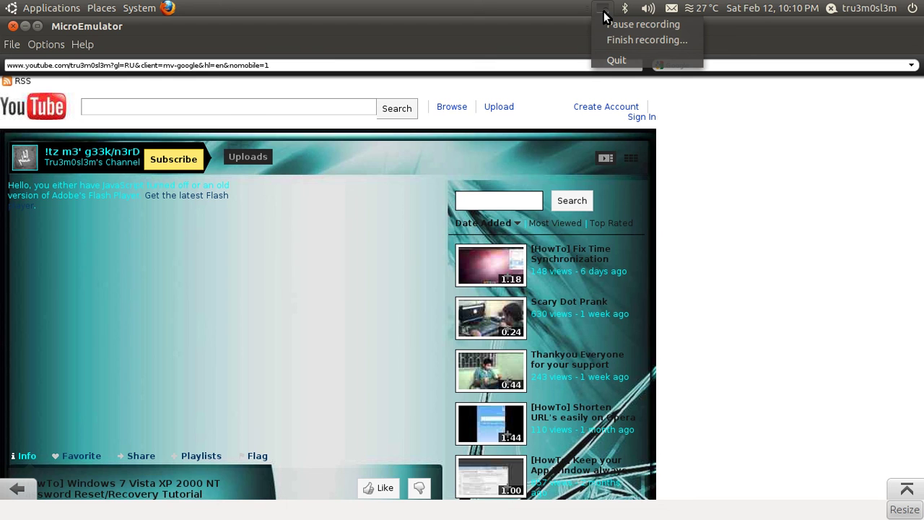